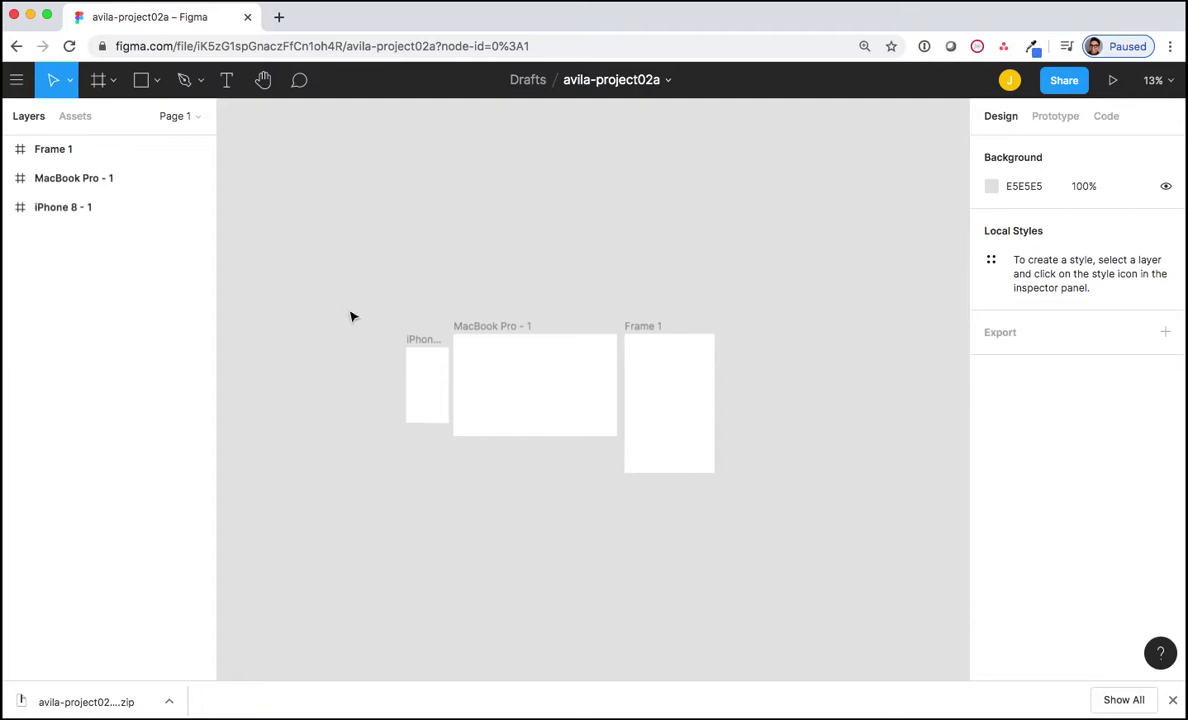
Zoom to 50% on the iPhone 8 - 1 frame, center it, and leave nothing selected.
{"action": "left_click", "coordinate": [418, 341]}
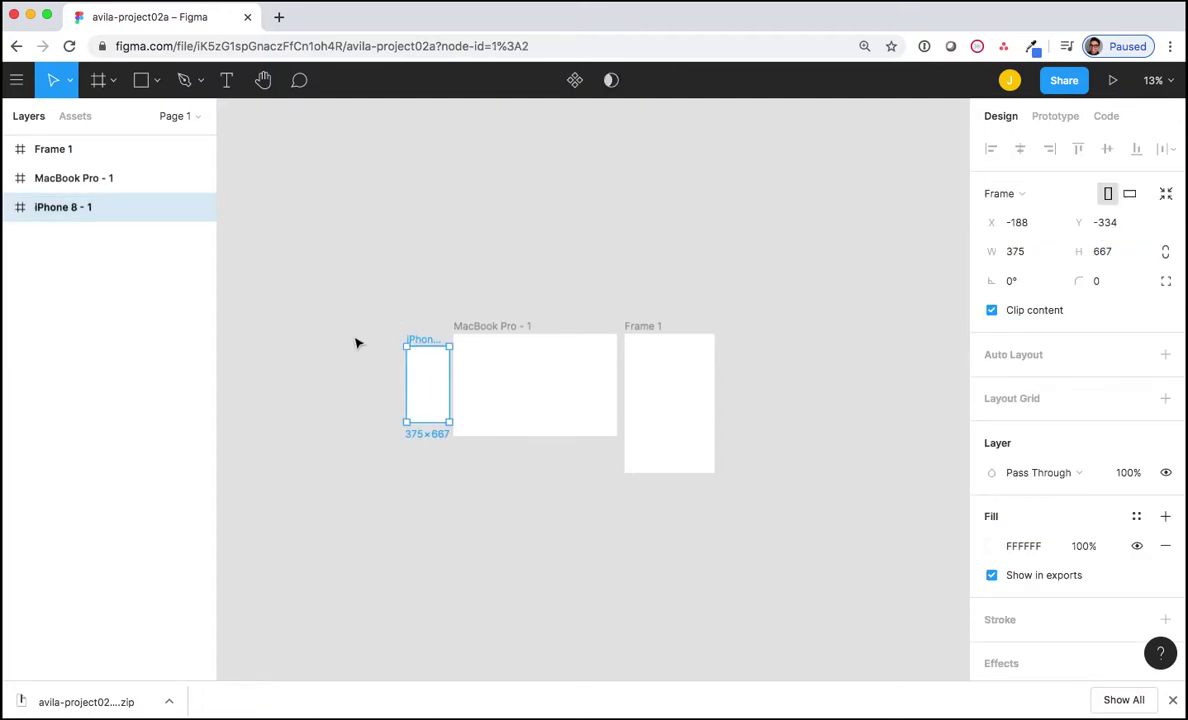
{"action": "scroll", "coordinate": [356, 343], "scroll_direction": "up", "scroll_amount": 3}
{"action": "scroll", "coordinate": [340, 335], "scroll_direction": "up", "scroll_amount": 3}
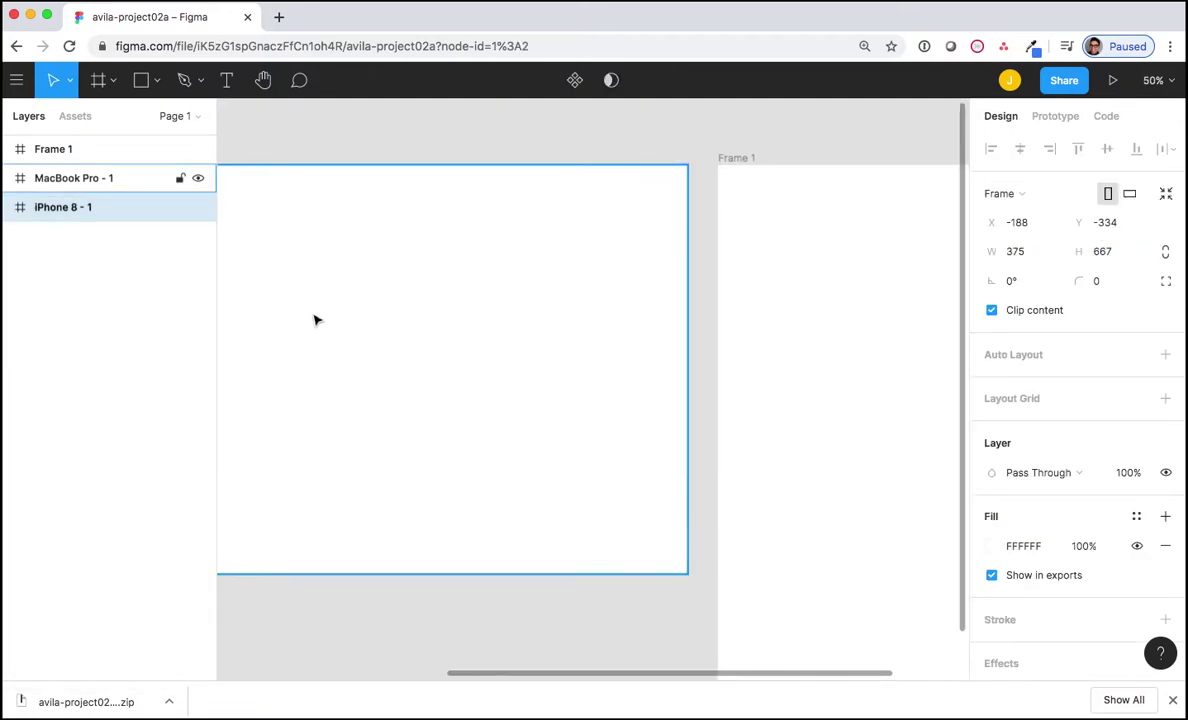
{"action": "left_click_drag", "start_coordinate": [283, 307], "coordinate": [885, 297]}
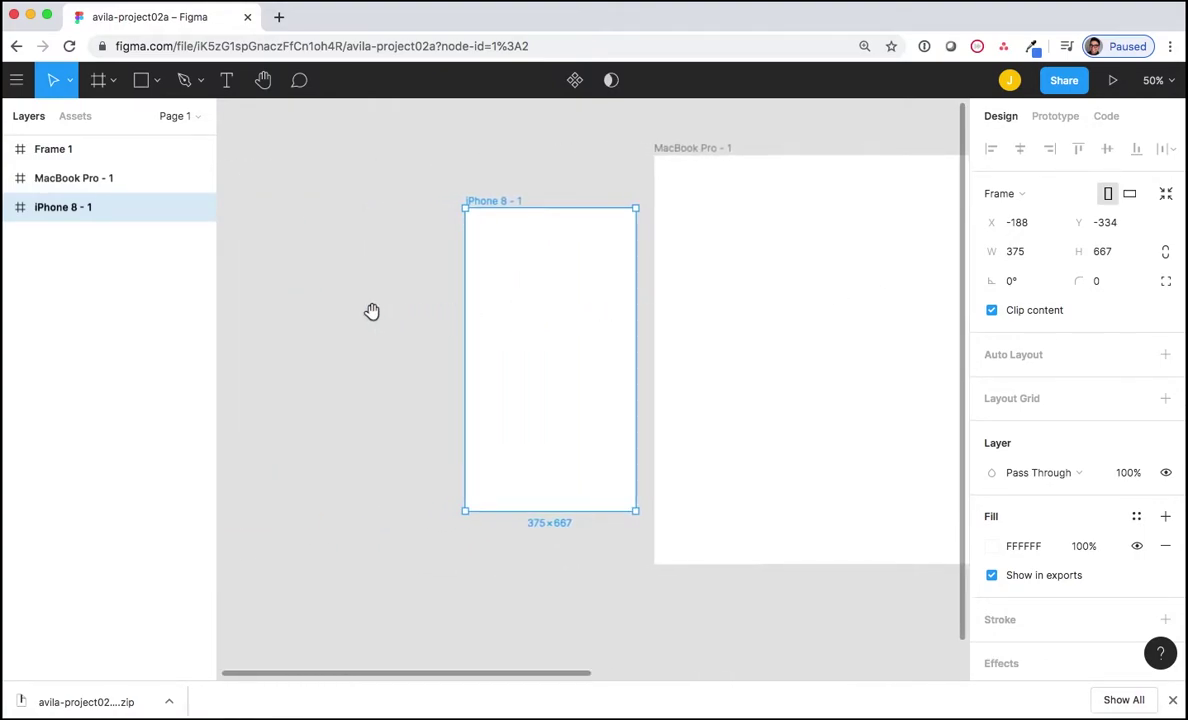
{"action": "left_click_drag", "start_coordinate": [371, 312], "coordinate": [382, 316]}
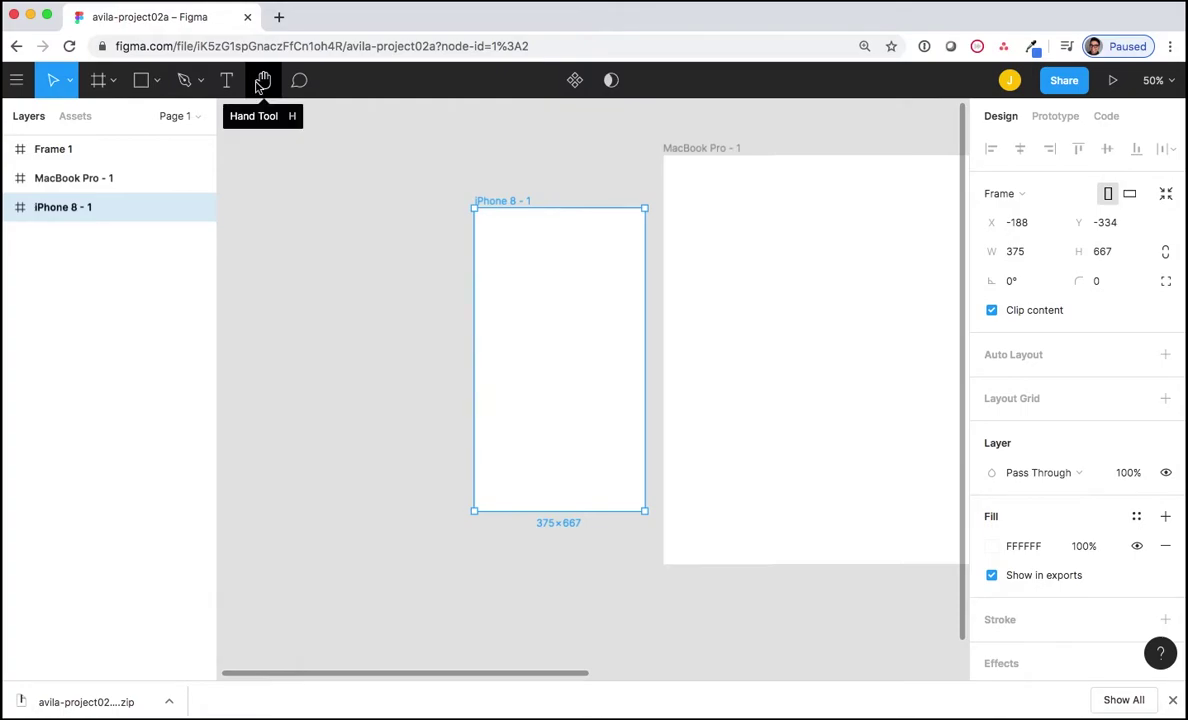
{"action": "left_click", "coordinate": [411, 268]}
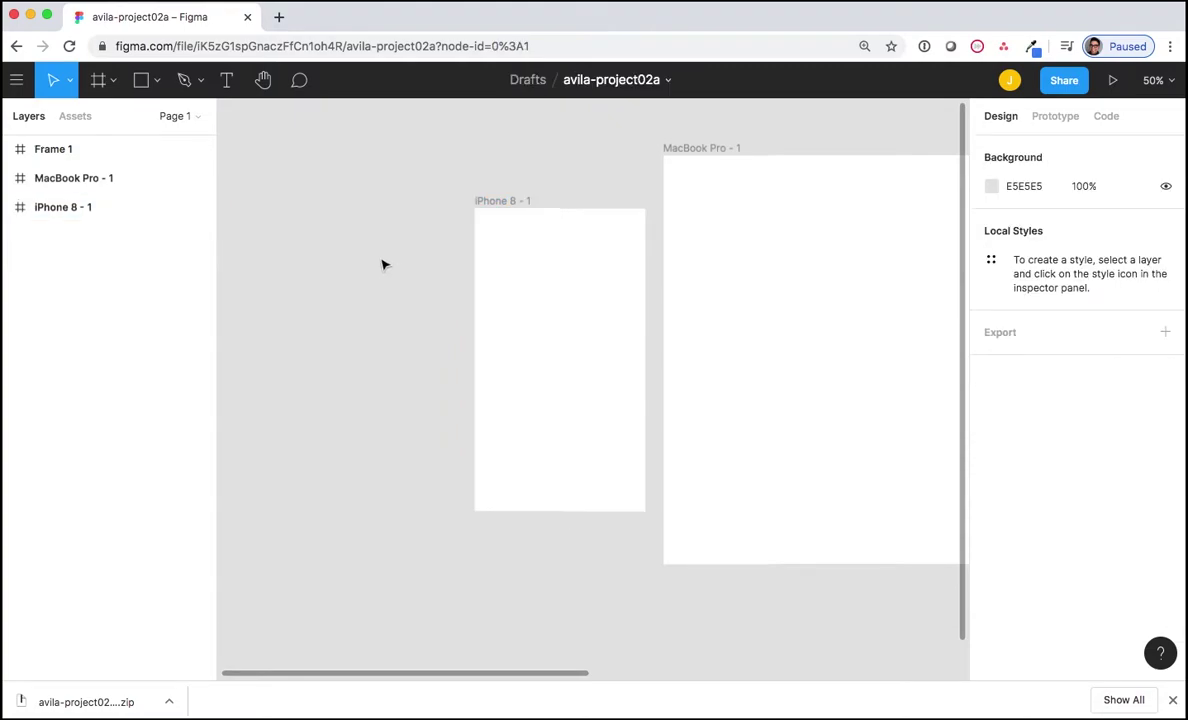
Pen-draw a closed five-corner pentagon, 238×254, inside the iPhone 8 - 1 frame.
{"action": "left_click", "coordinate": [184, 84]}
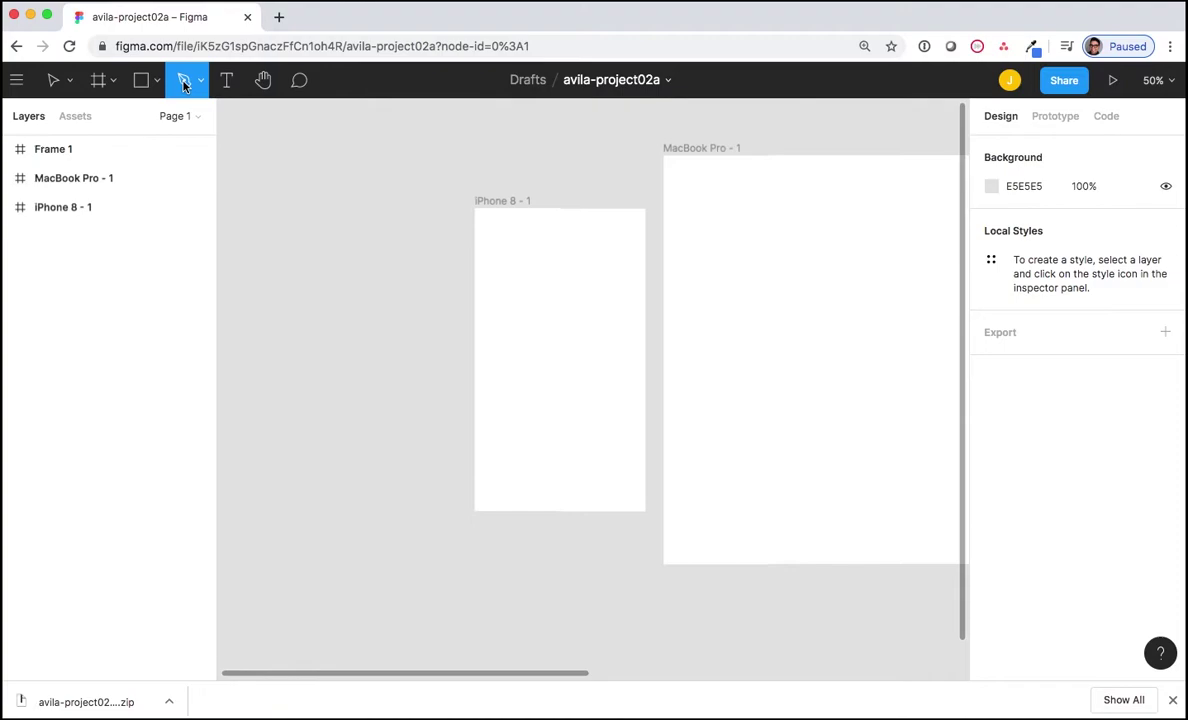
{"action": "left_click", "coordinate": [556, 292]}
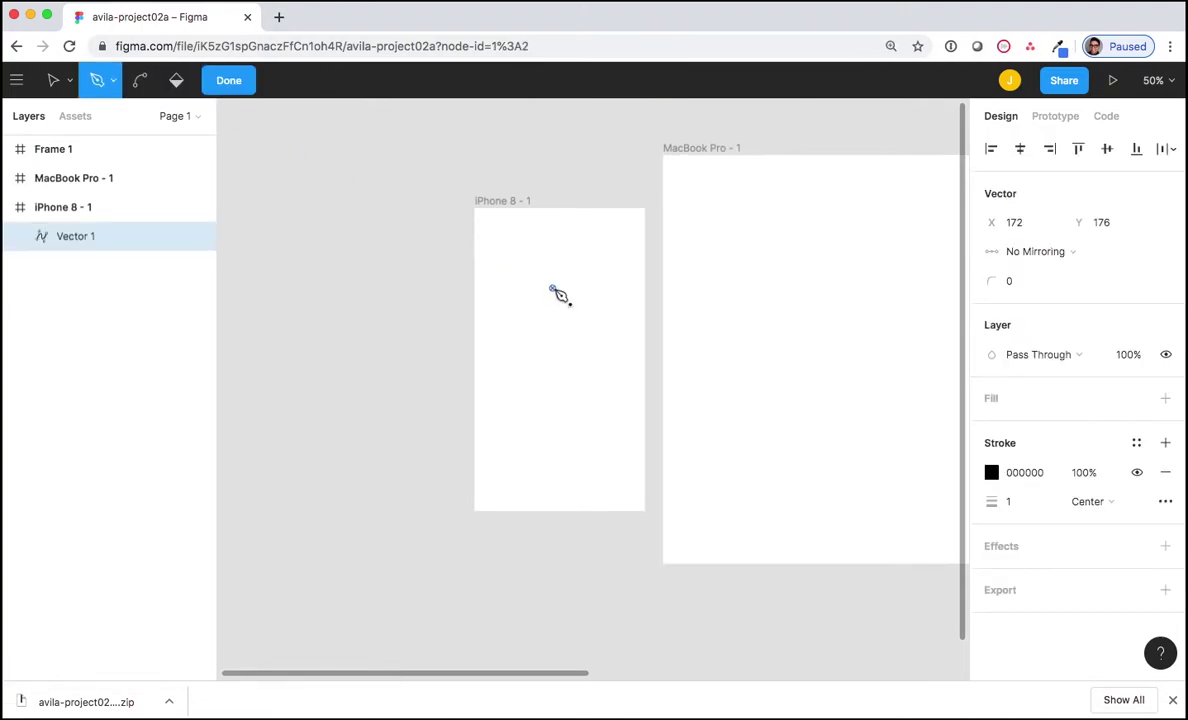
{"action": "left_click", "coordinate": [594, 330]}
{"action": "left_click", "coordinate": [576, 404]}
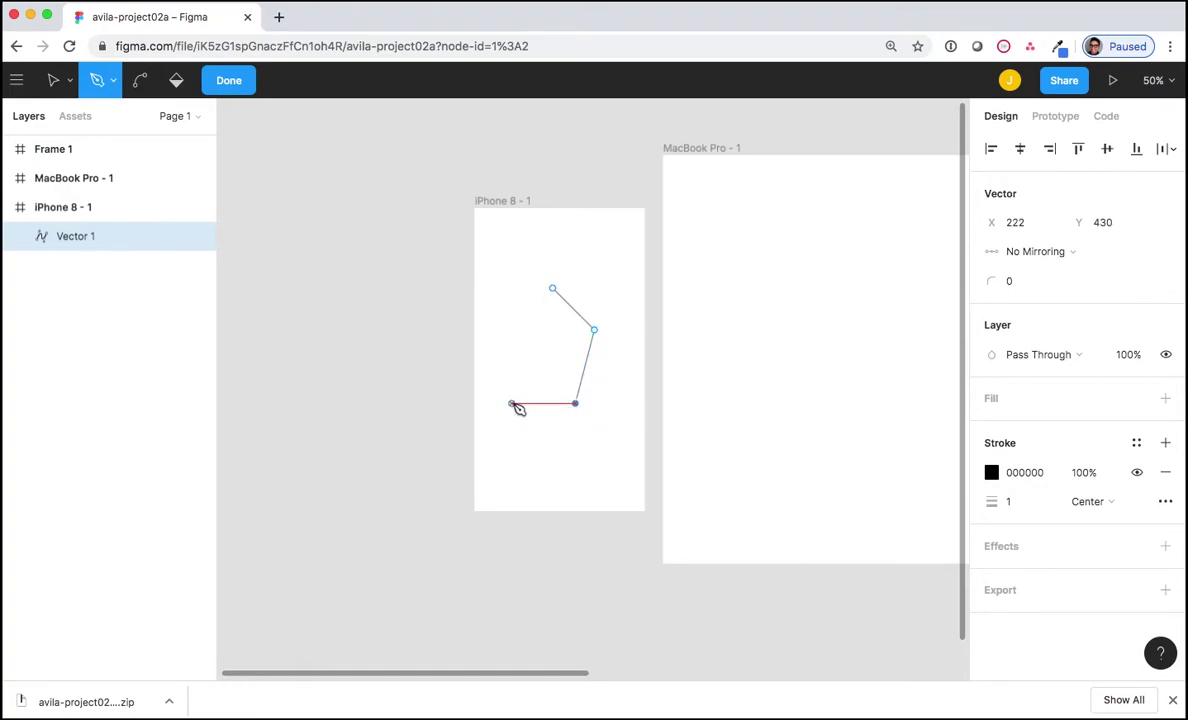
{"action": "left_click", "coordinate": [512, 405]}
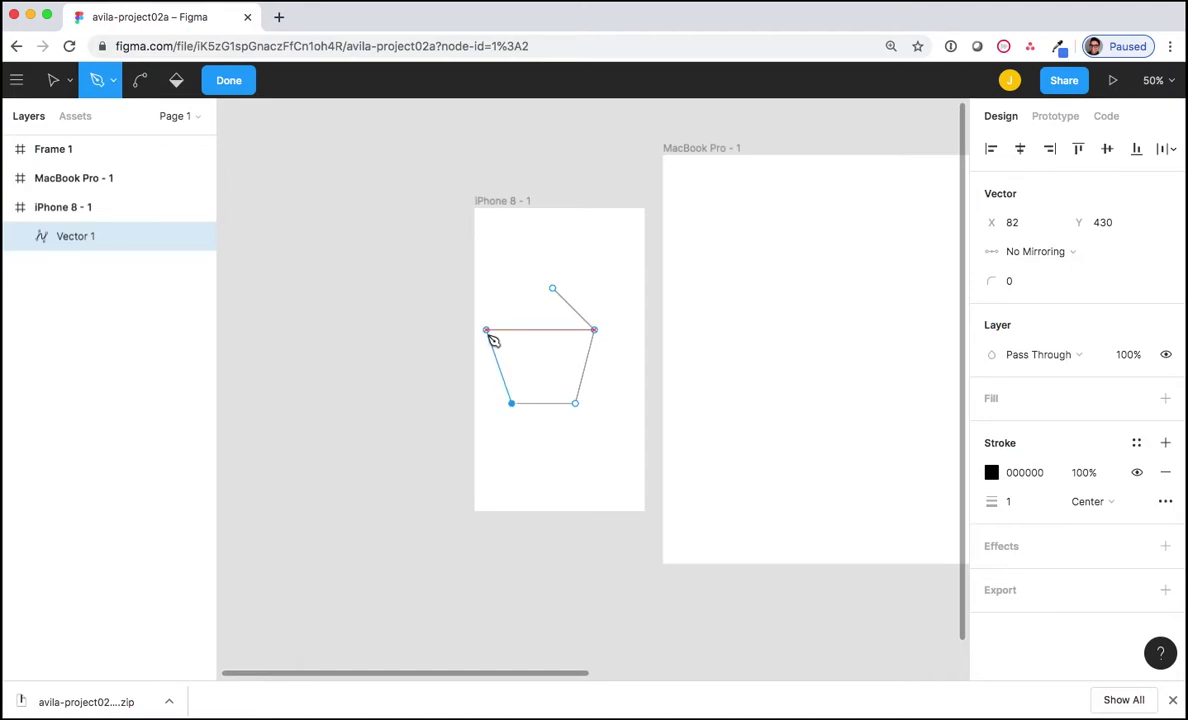
{"action": "left_click", "coordinate": [487, 331]}
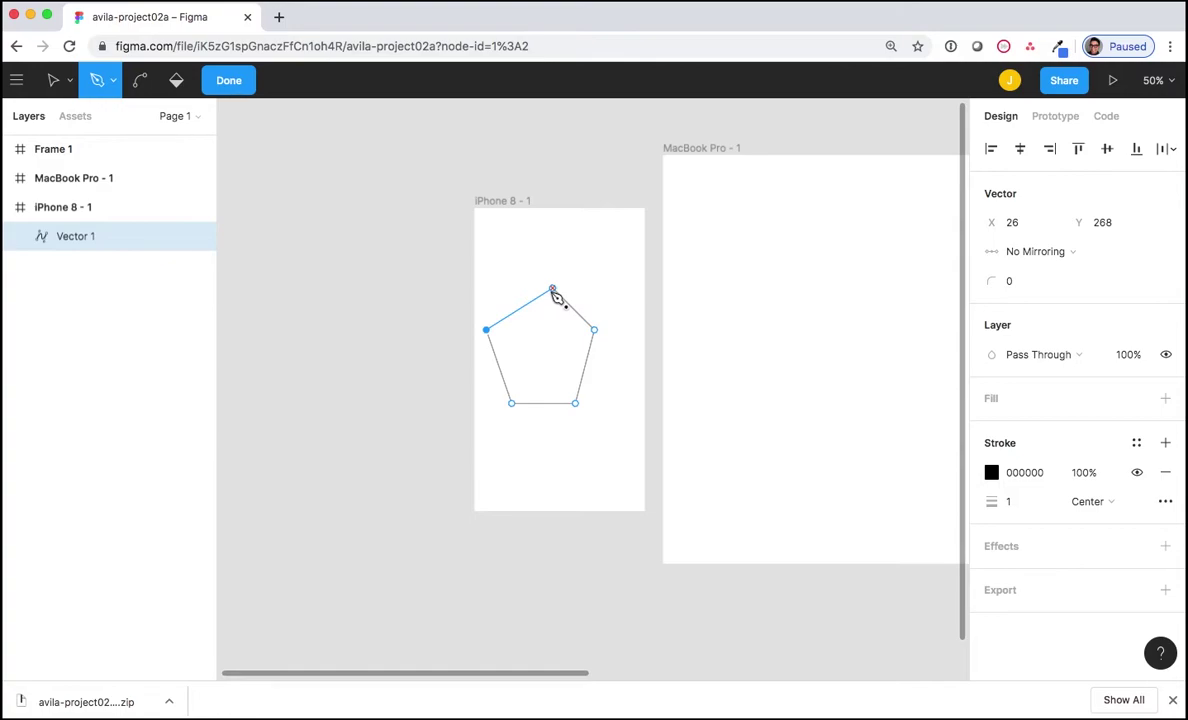
{"action": "left_click", "coordinate": [552, 290]}
{"action": "key", "text": "Escape"}
{"action": "left_click", "coordinate": [238, 82]}
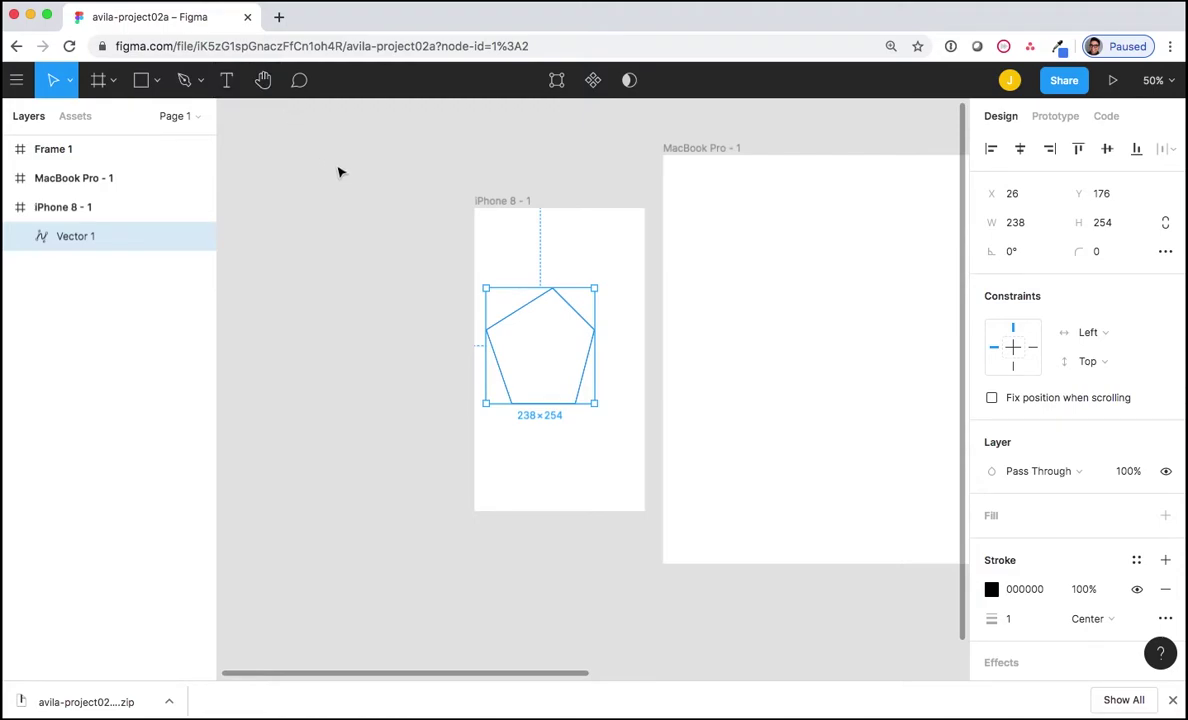
Pen-draw an open 992×134.28 arch curve (Vector 2) in the MacBook Pro - 1 frame.
{"action": "left_click_drag", "start_coordinate": [831, 358], "coordinate": [437, 359]}
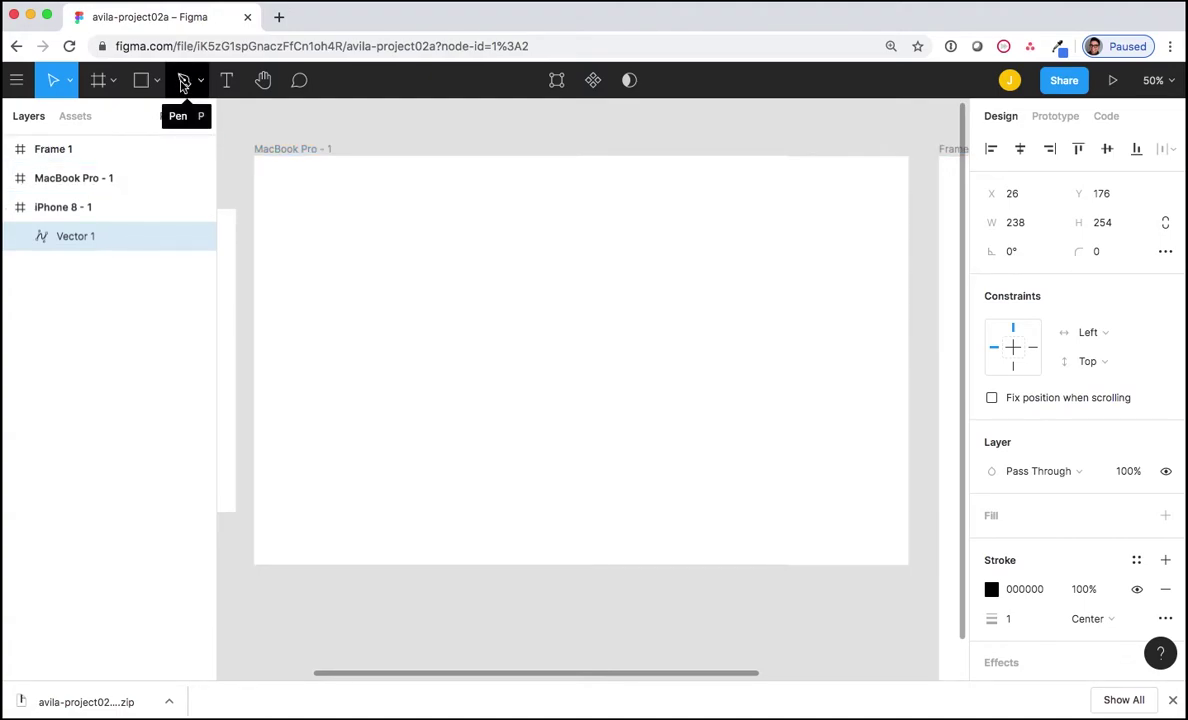
{"action": "left_click", "coordinate": [184, 82]}
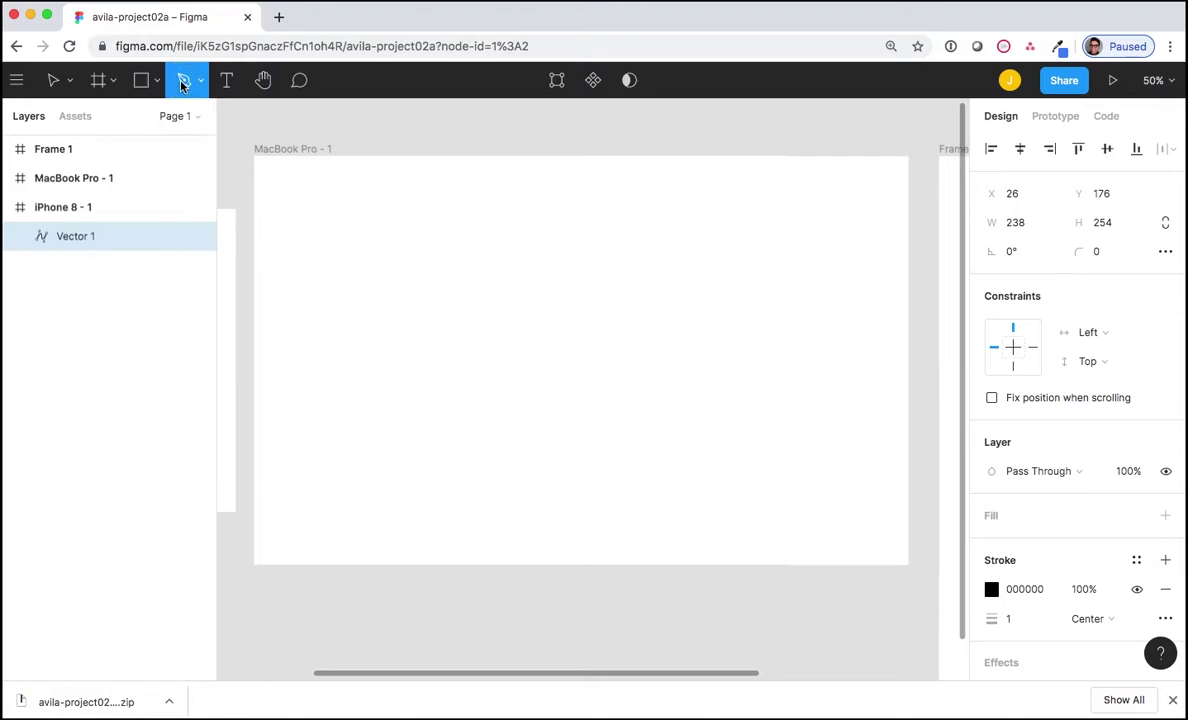
{"action": "left_click", "coordinate": [313, 384]}
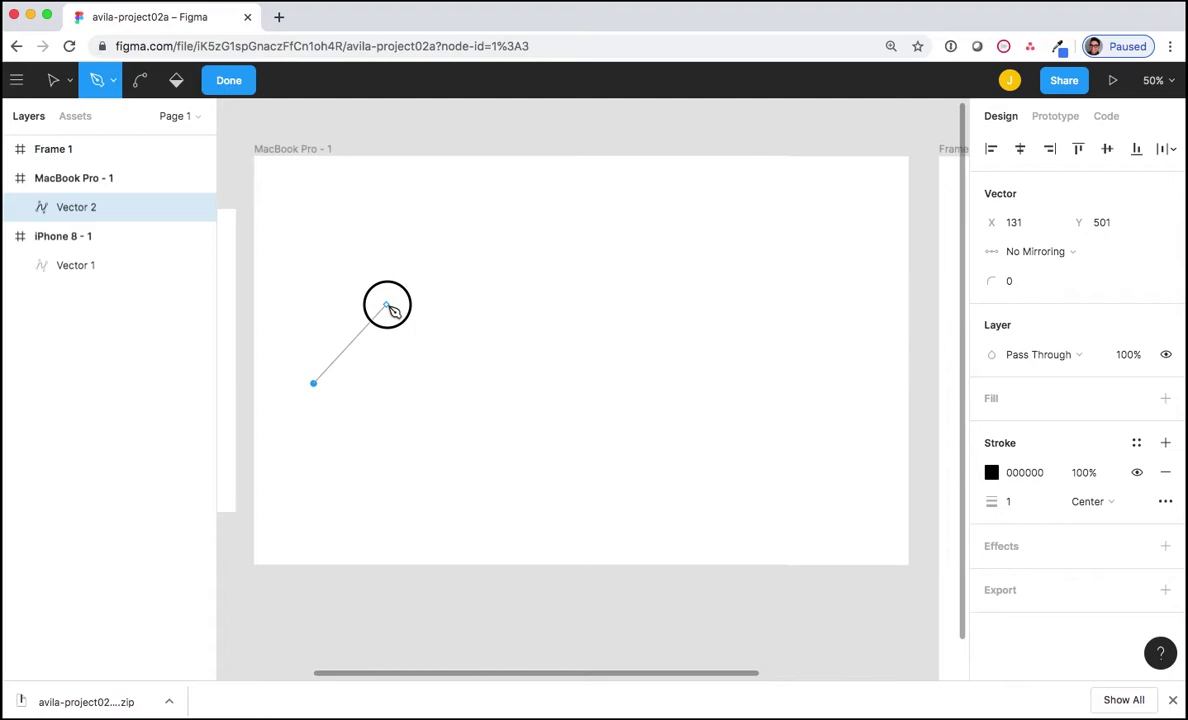
{"action": "left_click", "coordinate": [387, 305]}
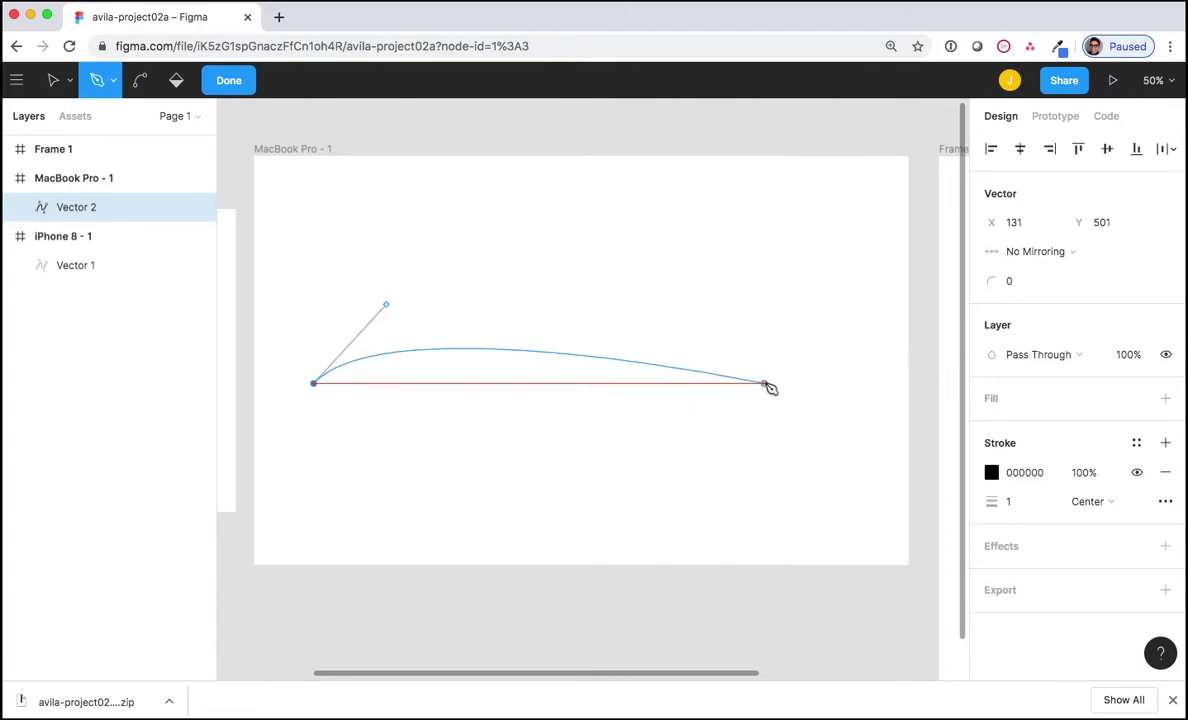
{"action": "left_click", "coordinate": [765, 384]}
{"action": "left_click_drag", "start_coordinate": [766, 386], "coordinate": [839, 471]}
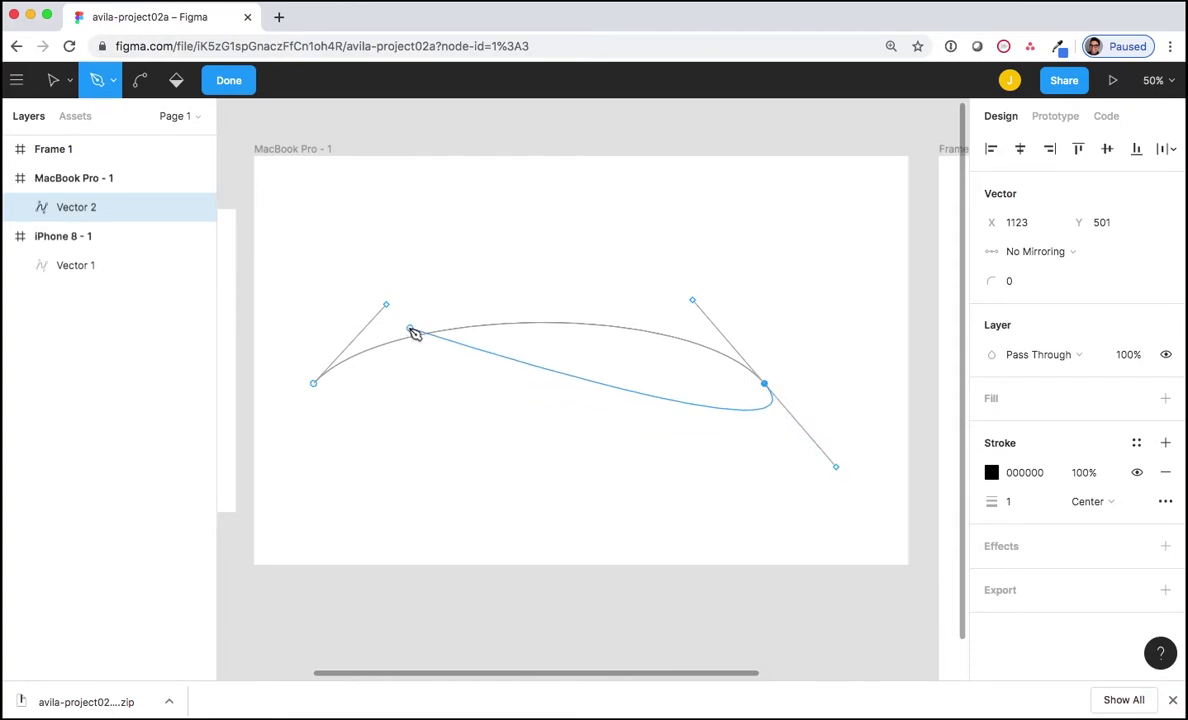
{"action": "left_click", "coordinate": [229, 81]}
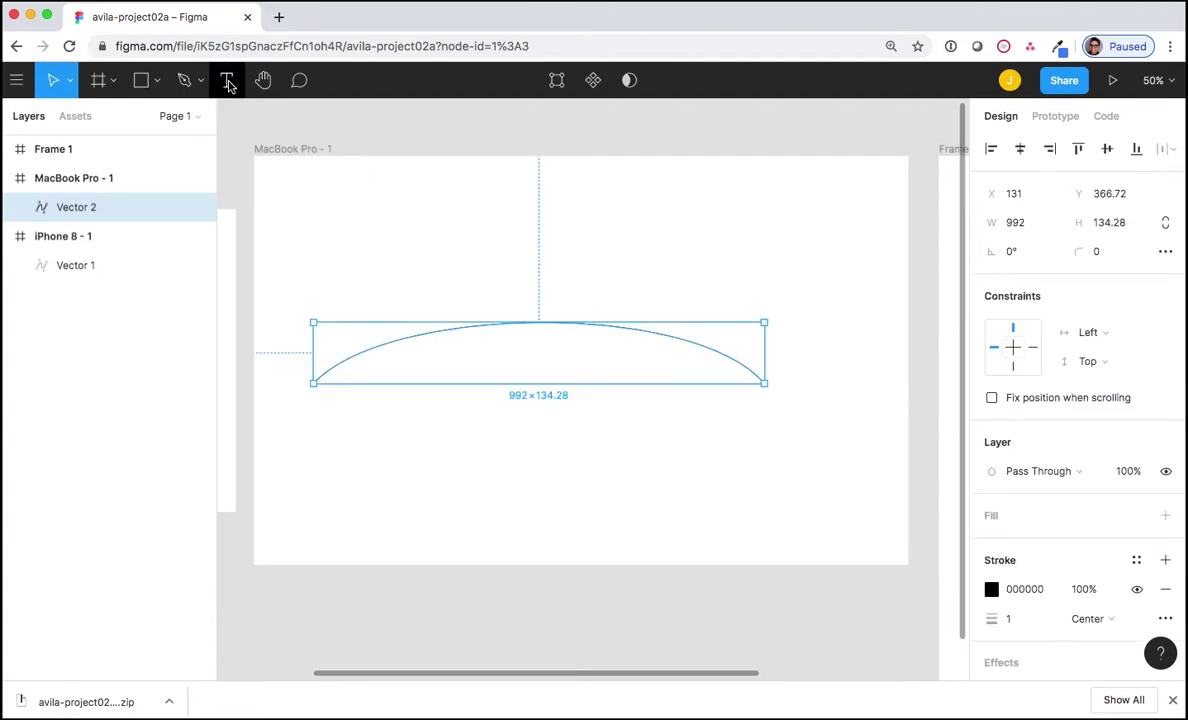
{"action": "left_click", "coordinate": [263, 80]}
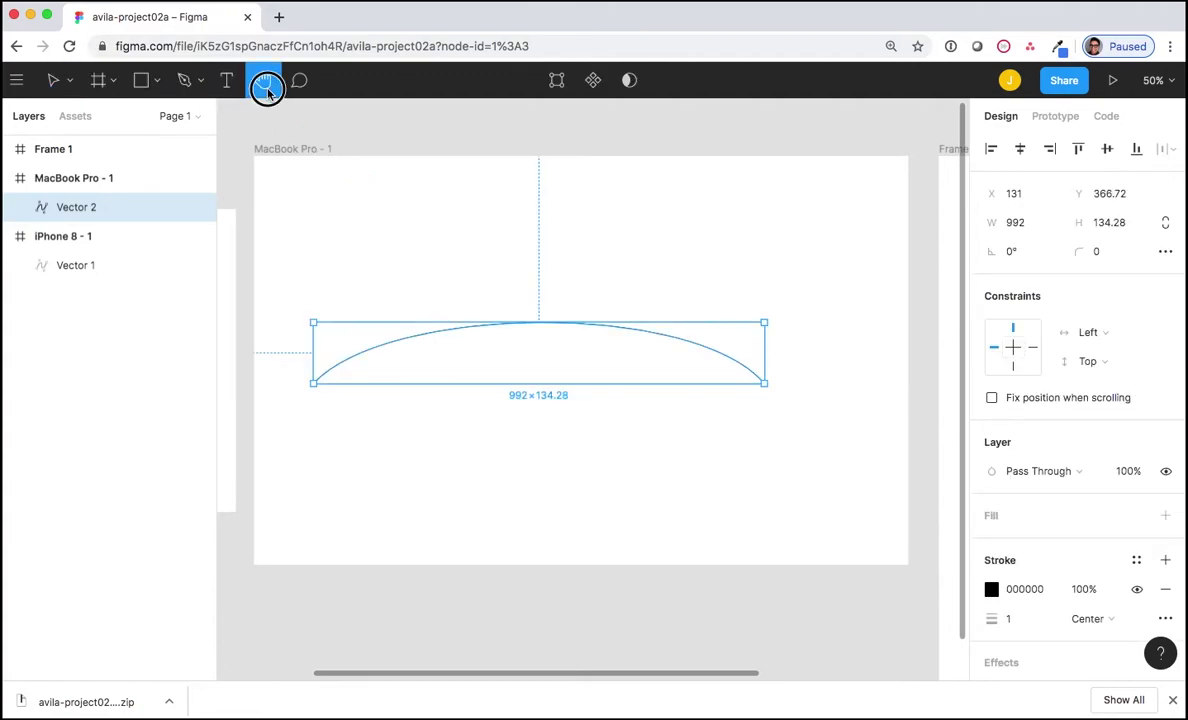
Start the heart in Frame 1: top middle point, curved left side, bottom tip.
{"action": "left_click_drag", "start_coordinate": [868, 299], "coordinate": [268, 271]}
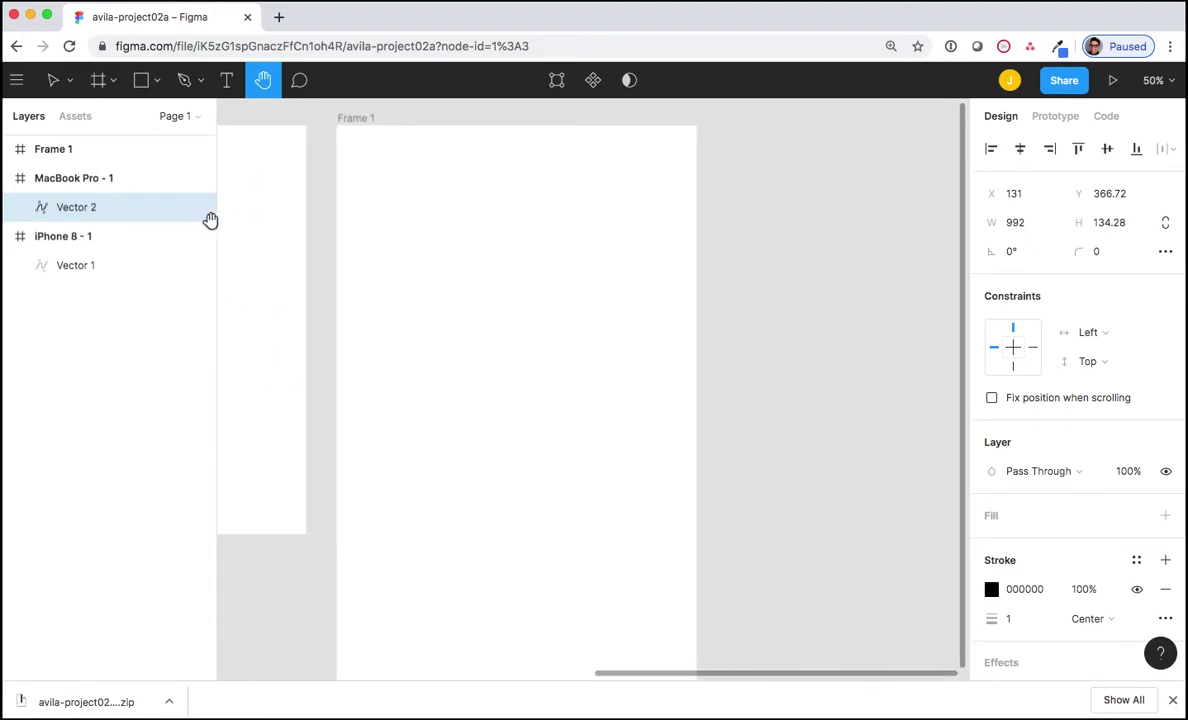
{"action": "left_click", "coordinate": [184, 81]}
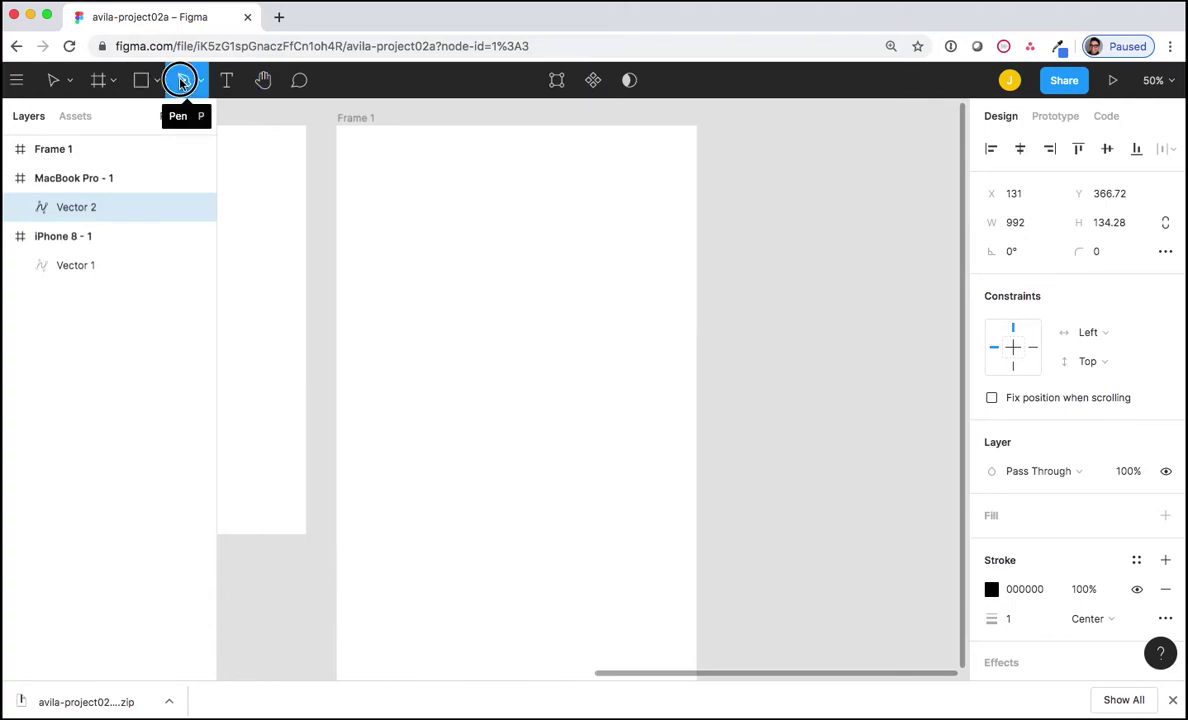
{"action": "key", "text": "space"}
{"action": "left_click", "coordinate": [496, 326]}
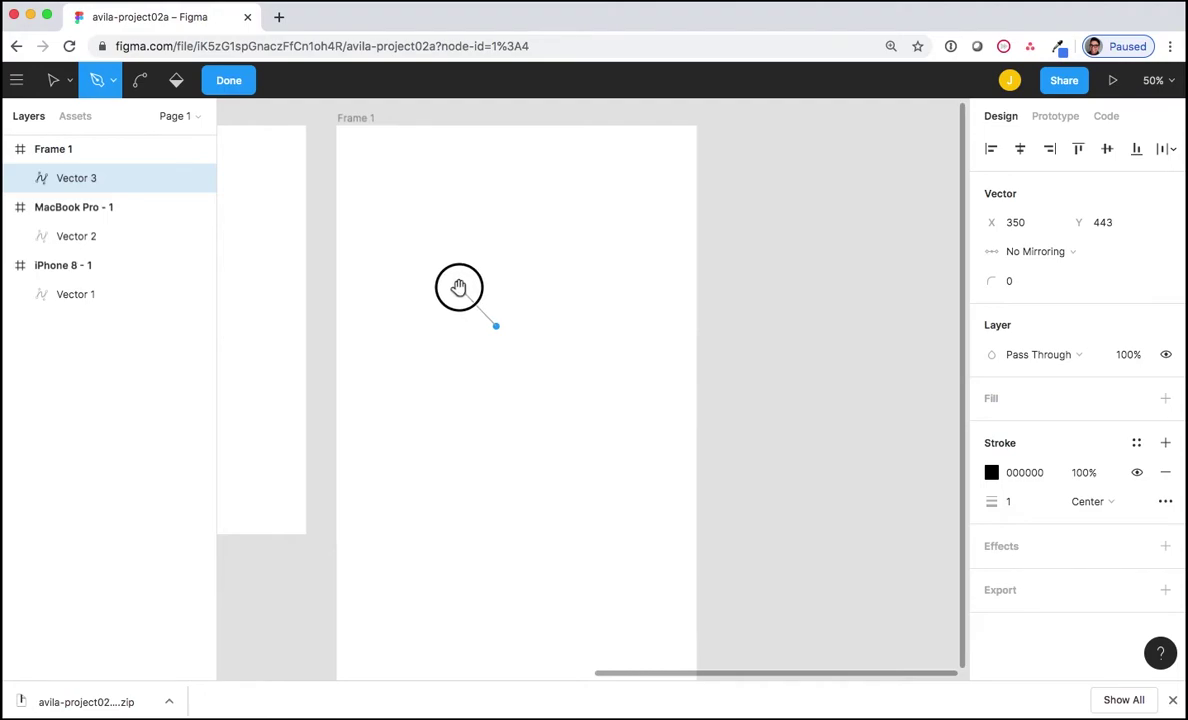
{"action": "left_click_drag", "start_coordinate": [458, 288], "coordinate": [459, 289]}
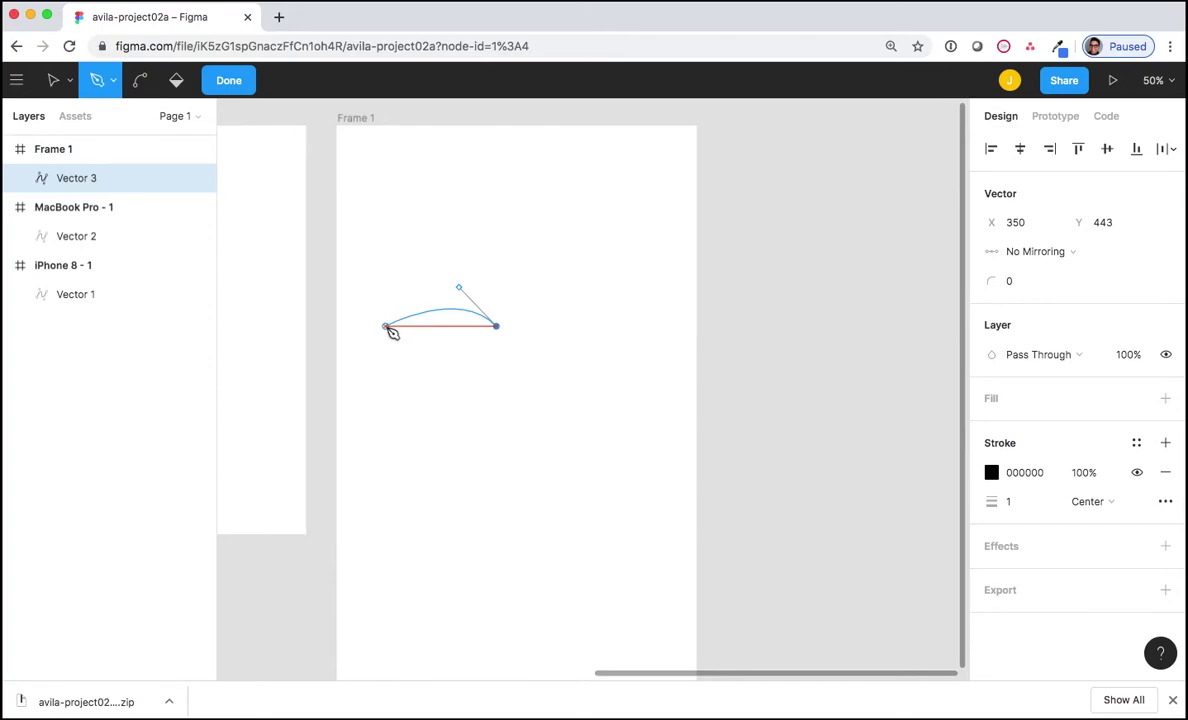
{"action": "left_click_drag", "start_coordinate": [381, 327], "coordinate": [366, 376]}
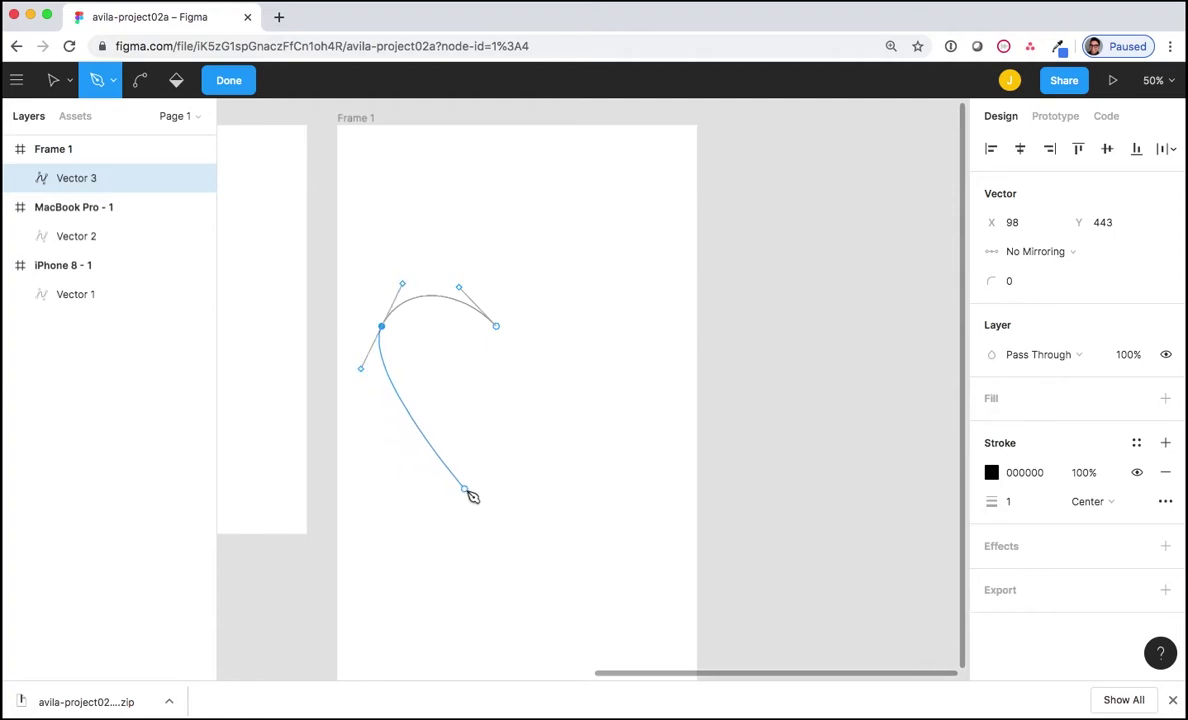
{"action": "left_click_drag", "start_coordinate": [497, 489], "coordinate": [533, 524]}
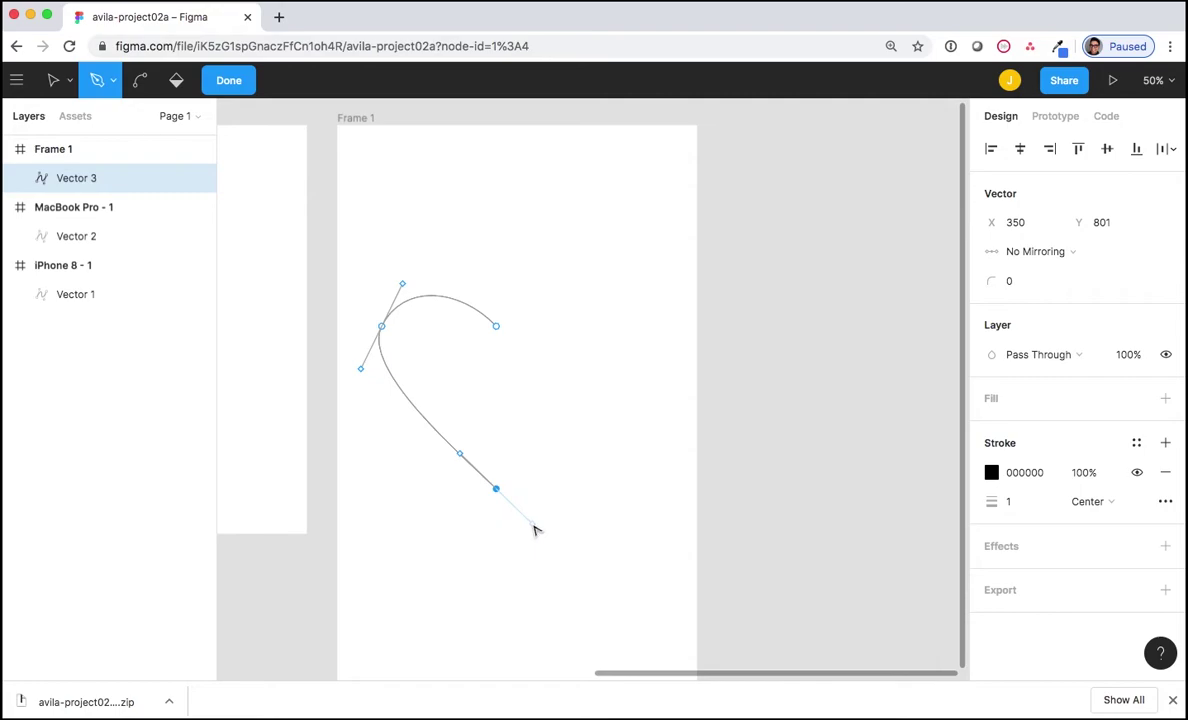
{"action": "key", "text": "Escape"}
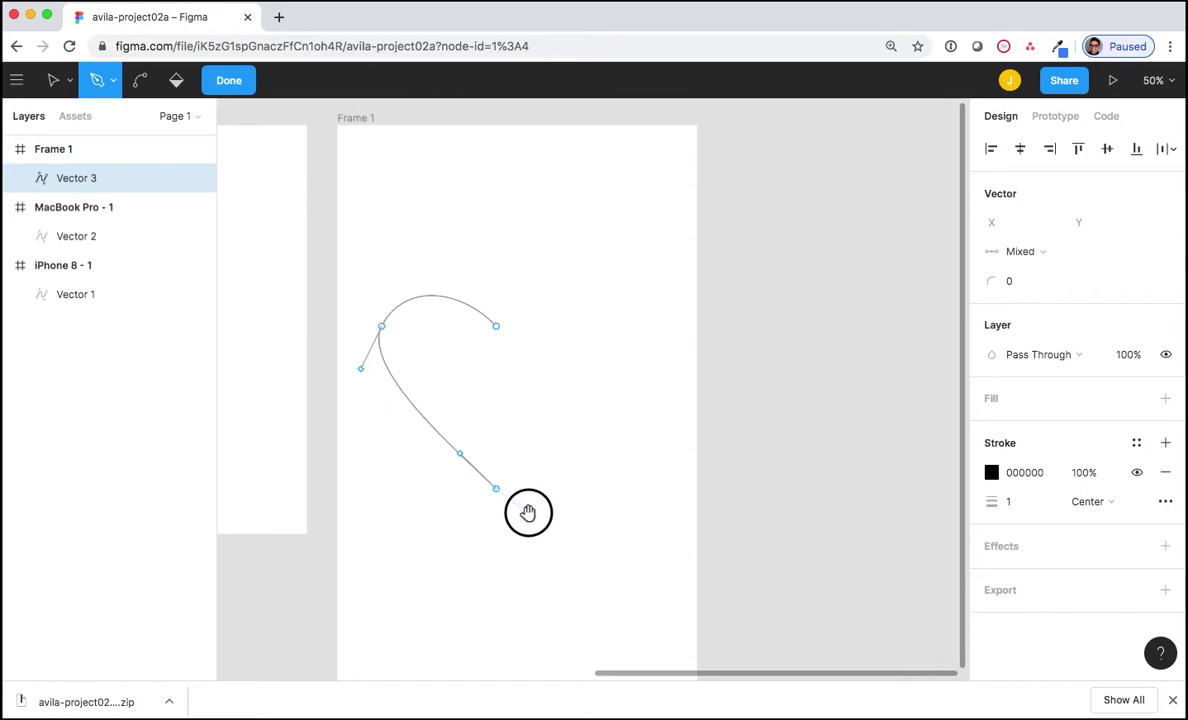
Add the heart's curved right side and close it, giving a 494.26×425.53 outline.
{"action": "left_click", "coordinate": [521, 454]}
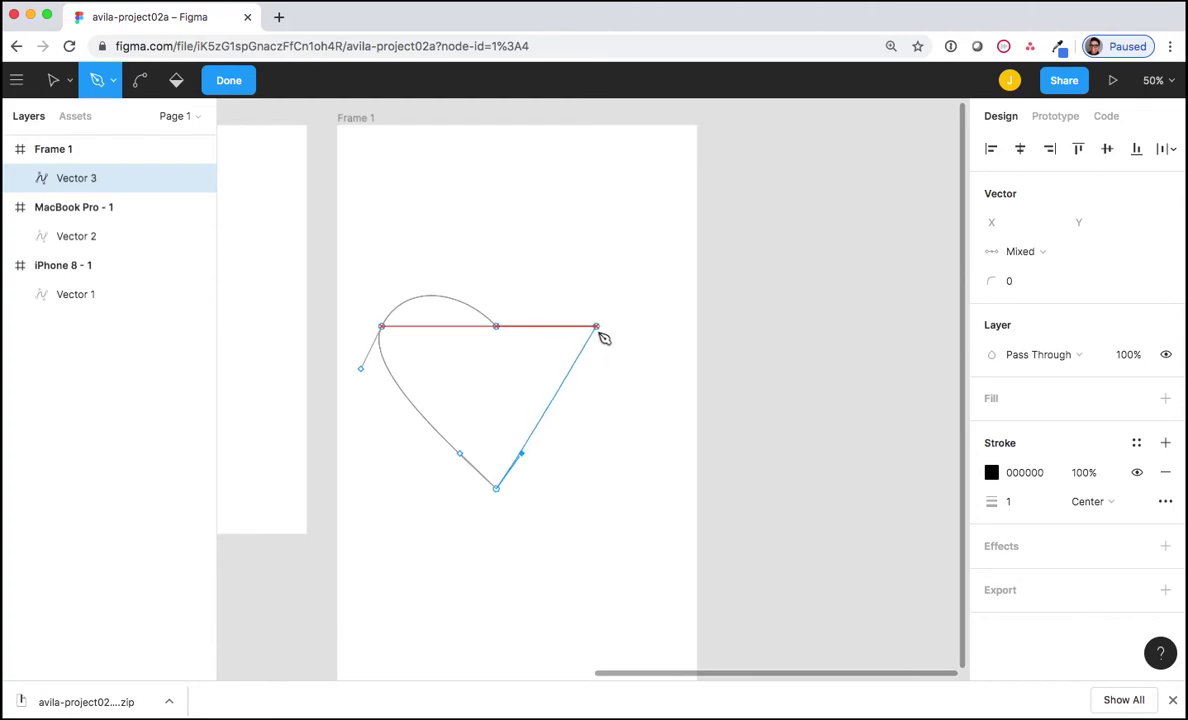
{"action": "left_click_drag", "start_coordinate": [596, 330], "coordinate": [560, 291]}
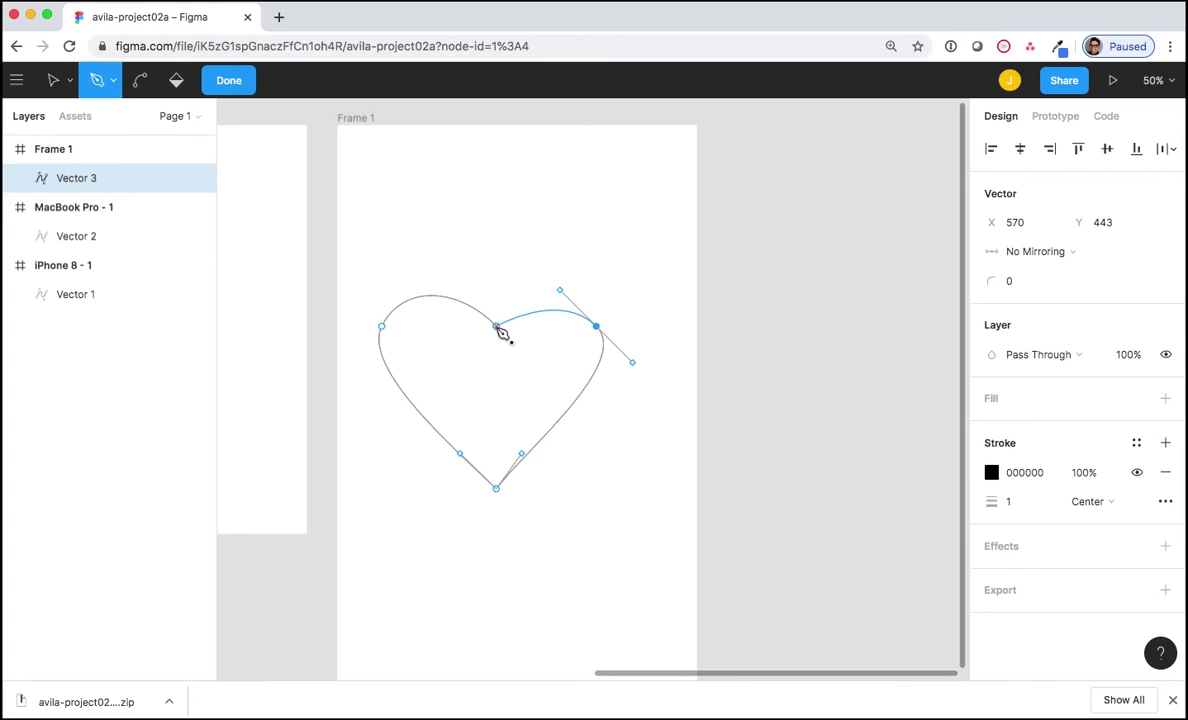
{"action": "left_click_drag", "start_coordinate": [496, 326], "coordinate": [467, 366]}
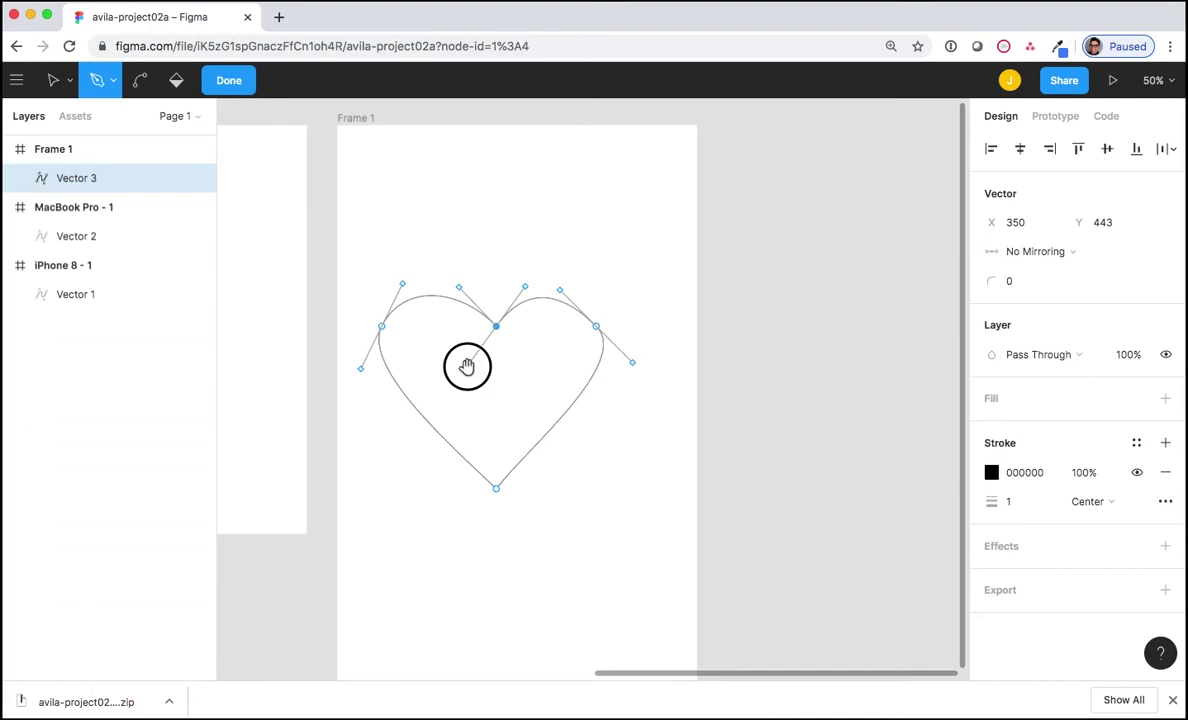
{"action": "left_click_drag", "start_coordinate": [467, 366], "coordinate": [467, 366]}
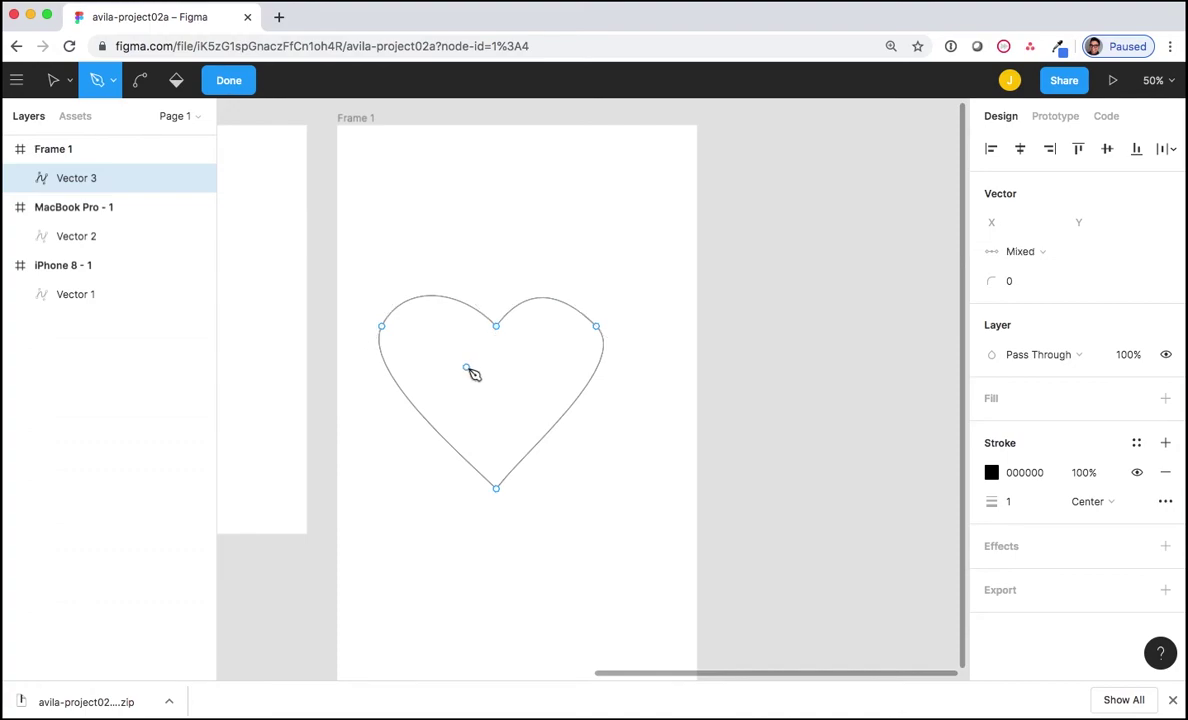
{"action": "left_click", "coordinate": [238, 86]}
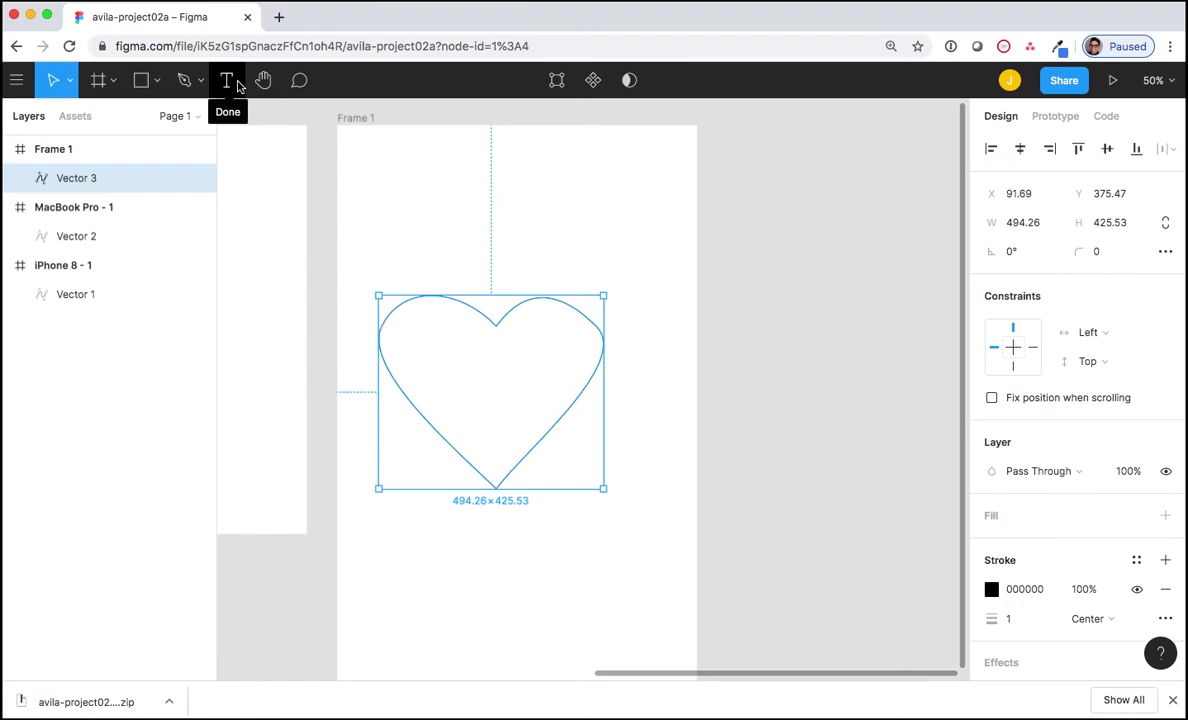
Deselect the heart and zoom out to 13% so all three frames show.
{"action": "left_click", "coordinate": [396, 120]}
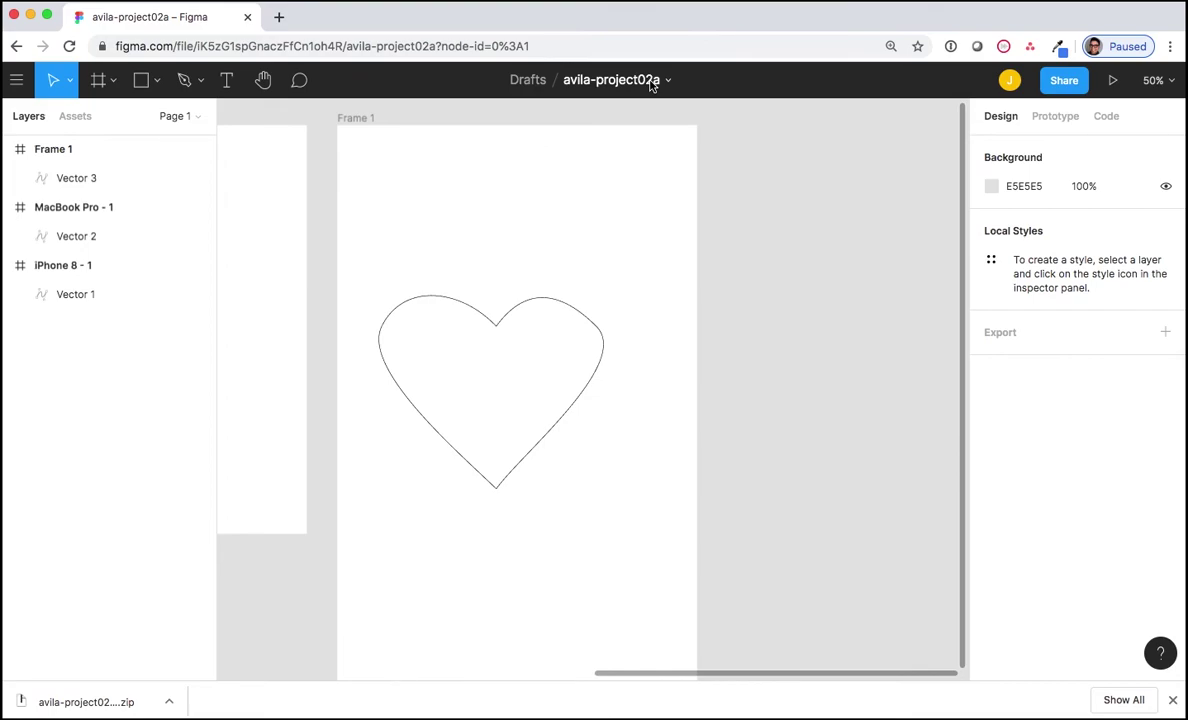
{"action": "scroll", "coordinate": [590, 380], "scroll_direction": "down", "scroll_amount": 5}
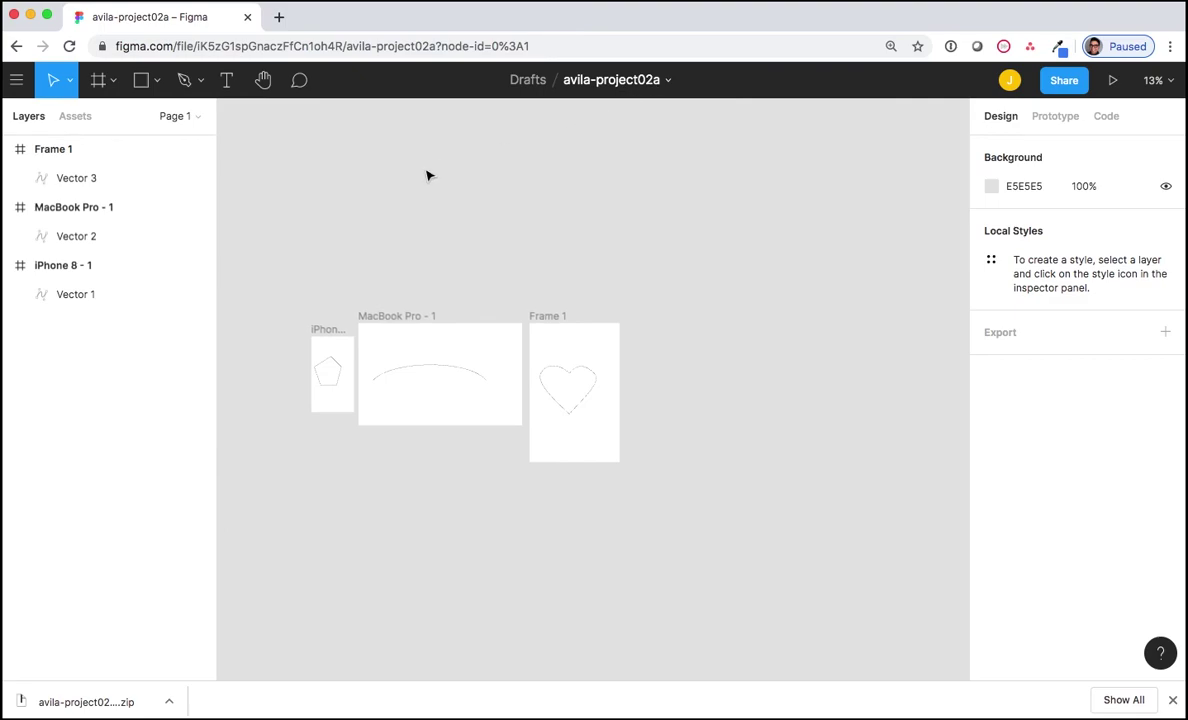
{"action": "left_click", "coordinate": [44, 90]}
Marquee-select the three frames and export them as 1x PNG files.
{"action": "left_click_drag", "start_coordinate": [268, 265], "coordinate": [674, 523]}
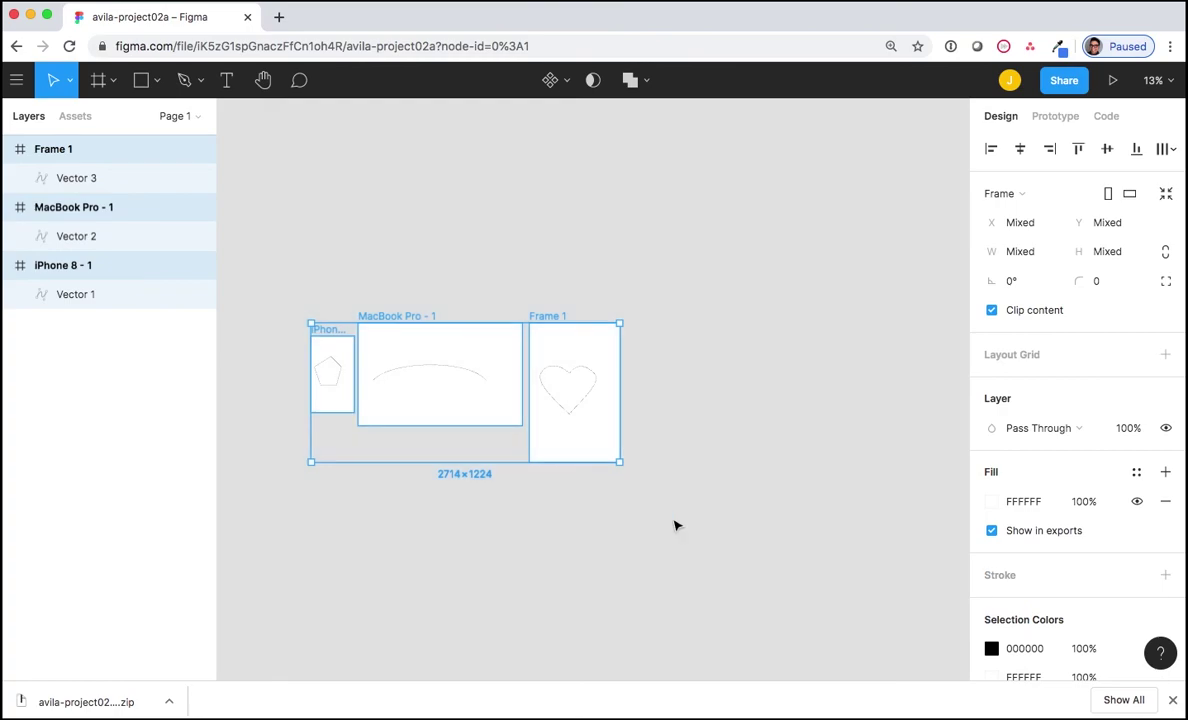
{"action": "left_click", "coordinate": [1003, 119]}
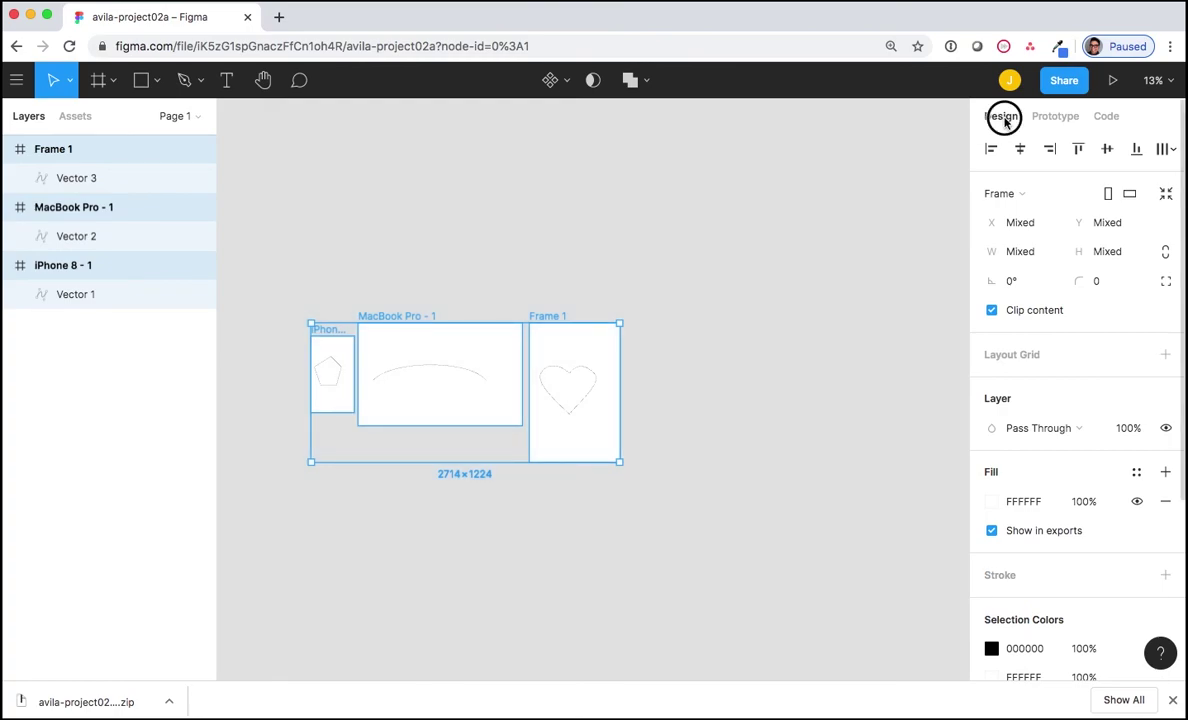
{"action": "scroll", "coordinate": [1033, 565], "scroll_direction": "down", "scroll_amount": 5}
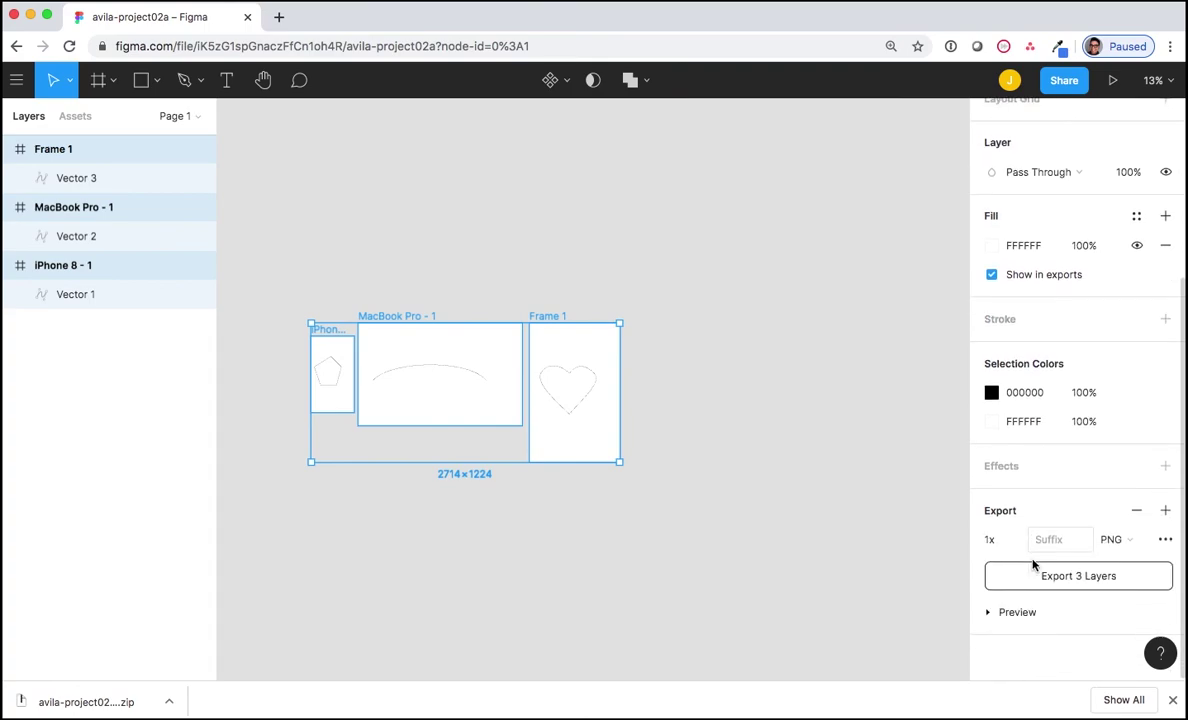
{"action": "left_click", "coordinate": [1115, 540]}
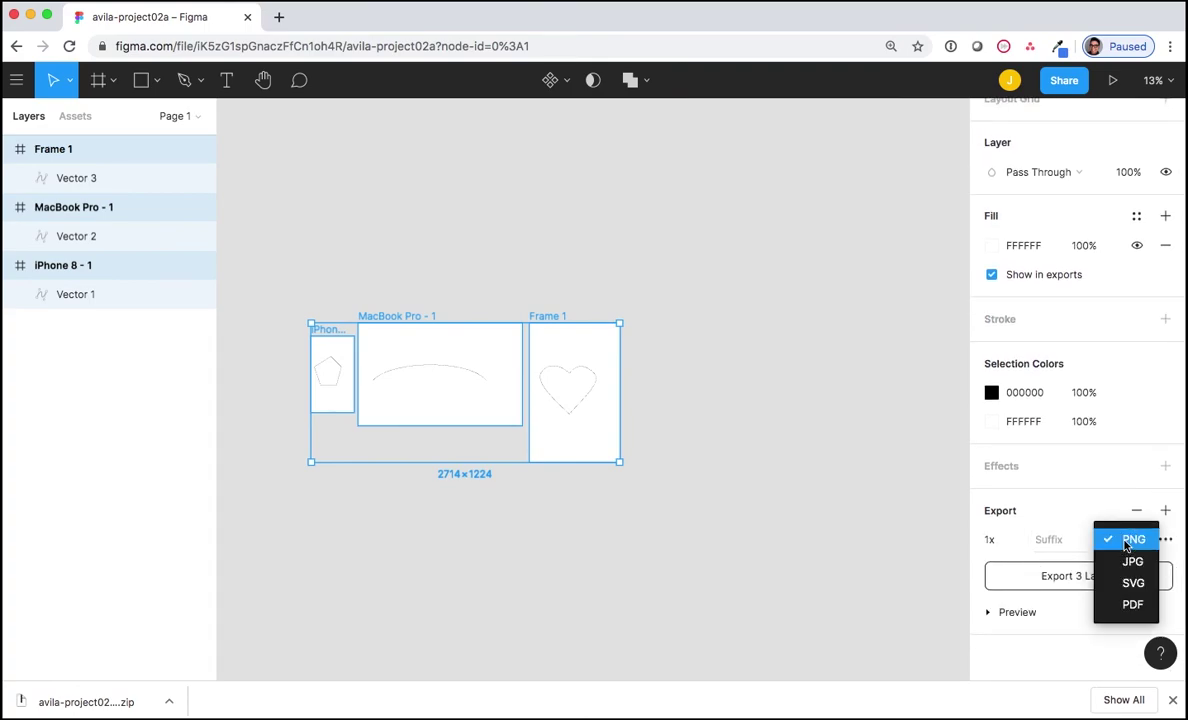
{"action": "left_click", "coordinate": [1043, 527]}
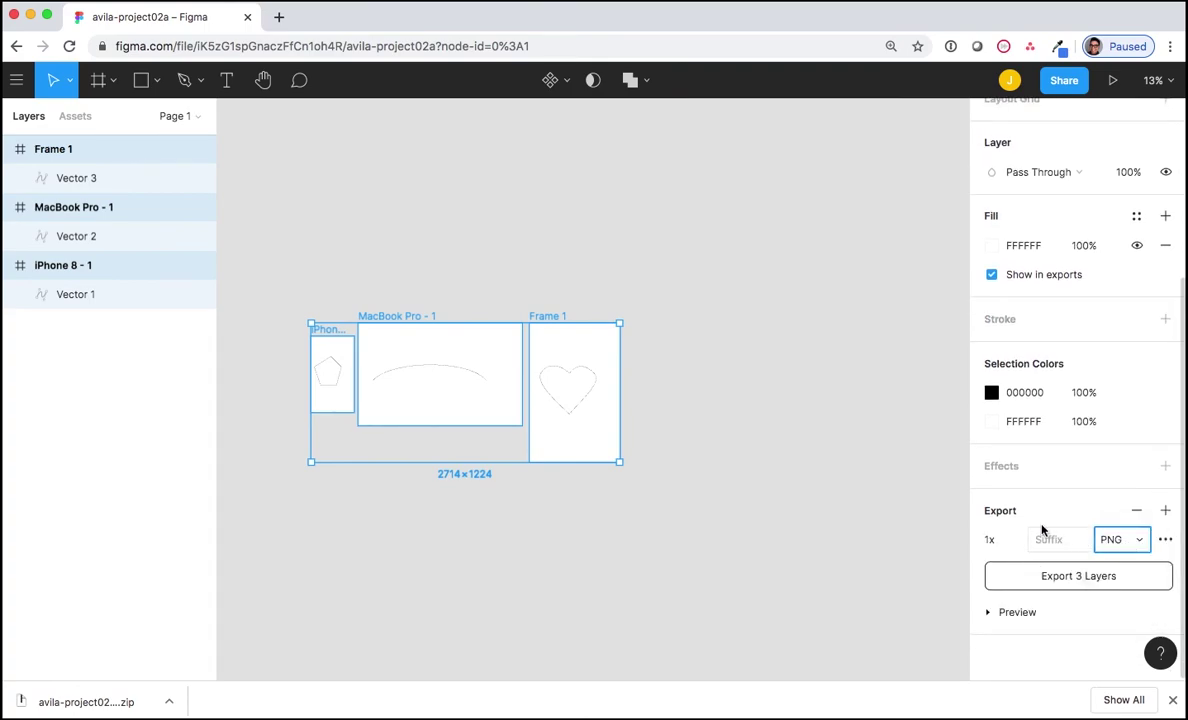
{"action": "left_click", "coordinate": [1102, 583]}
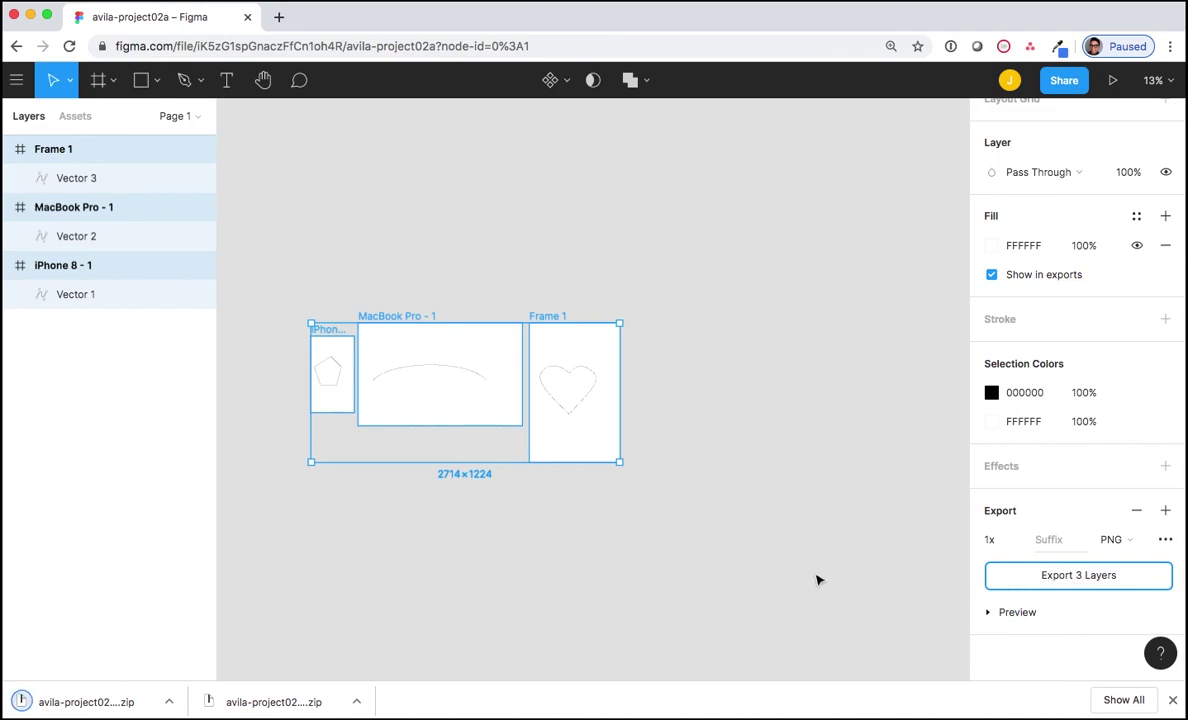